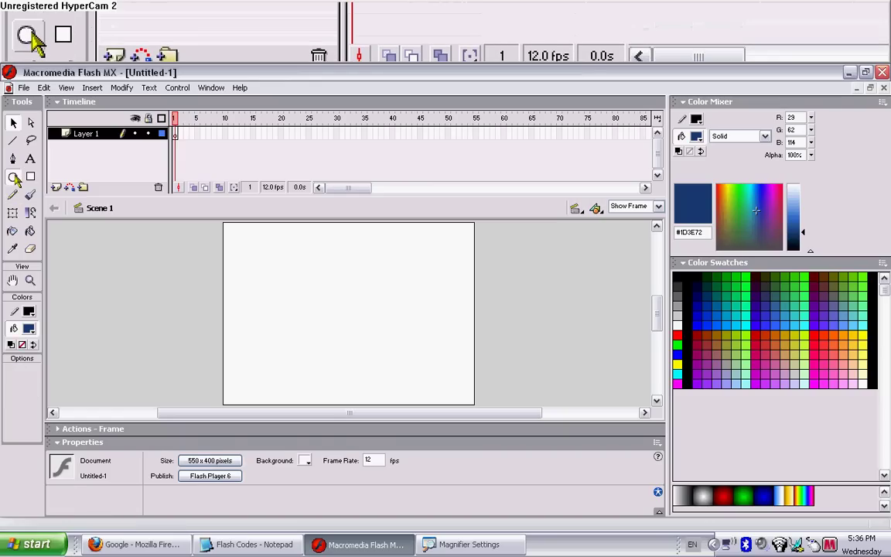
- Draw a circle with No Color fill using the Oval tool in the stage's upper right
{"action": "left_click", "coordinate": [13, 176]}
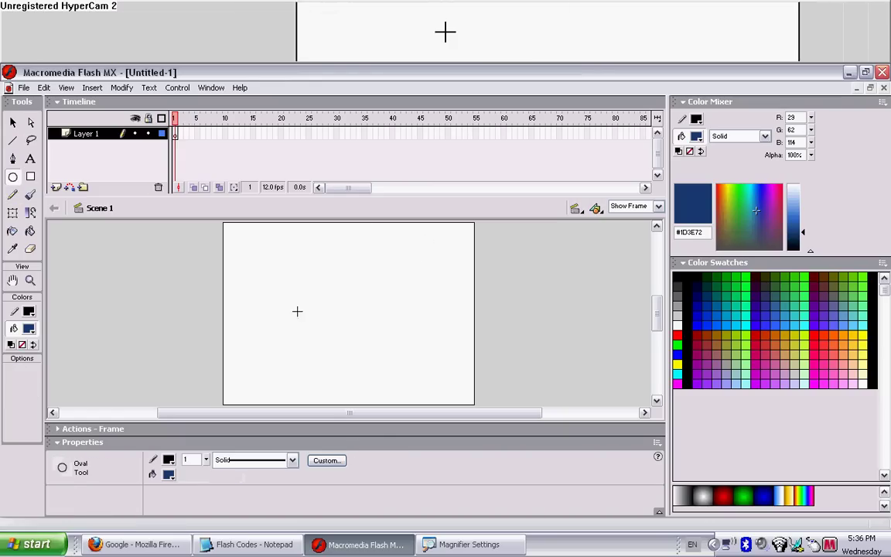
{"action": "left_click", "coordinate": [166, 478]}
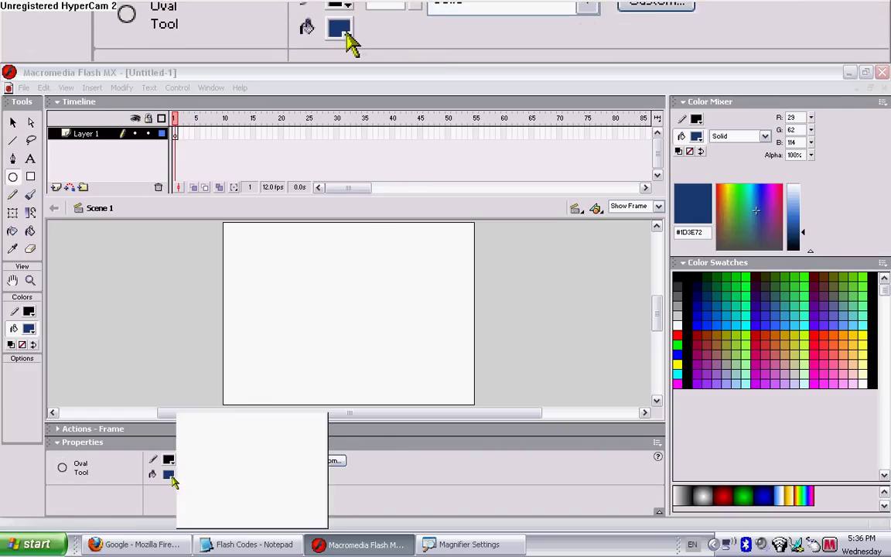
{"action": "left_click", "coordinate": [304, 422]}
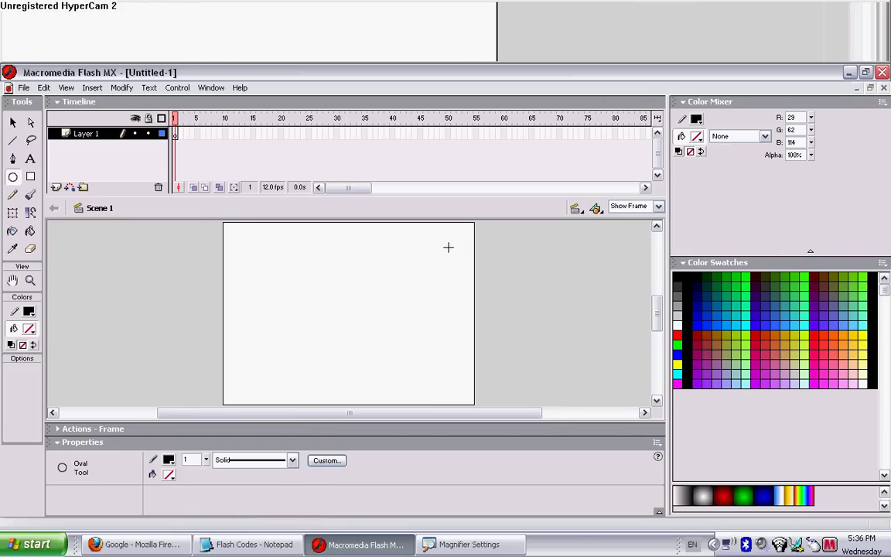
{"action": "left_click_drag", "start_coordinate": [447, 247], "coordinate": [451, 264]}
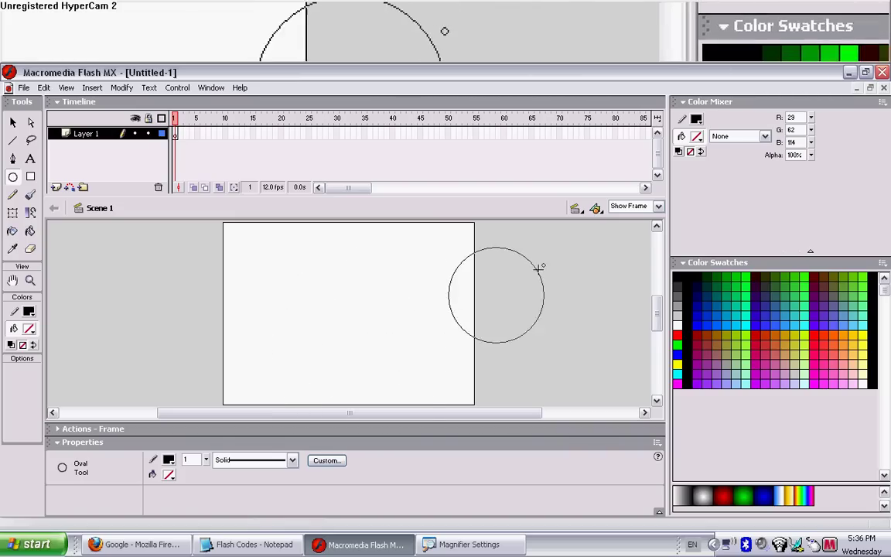
{"action": "mouse_move", "coordinate": [451, 264]}
{"action": "left_mouse_down"}
{"action": "mouse_move", "coordinate": [531, 303]}
{"action": "mouse_move", "coordinate": [348, 317]}
{"action": "mouse_move", "coordinate": [363, 310]}
{"action": "left_mouse_up"}
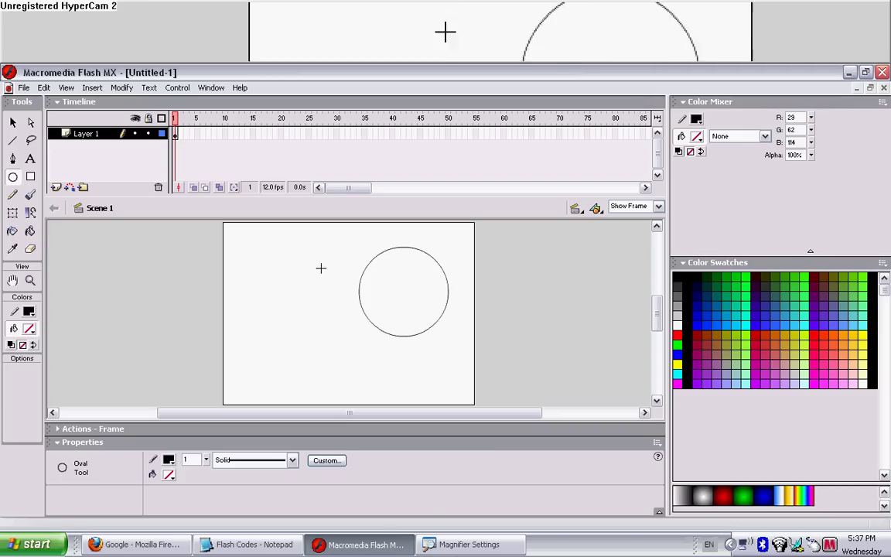
- Select the circle and set its stroke height to 2.5
{"action": "key", "text": "v"}
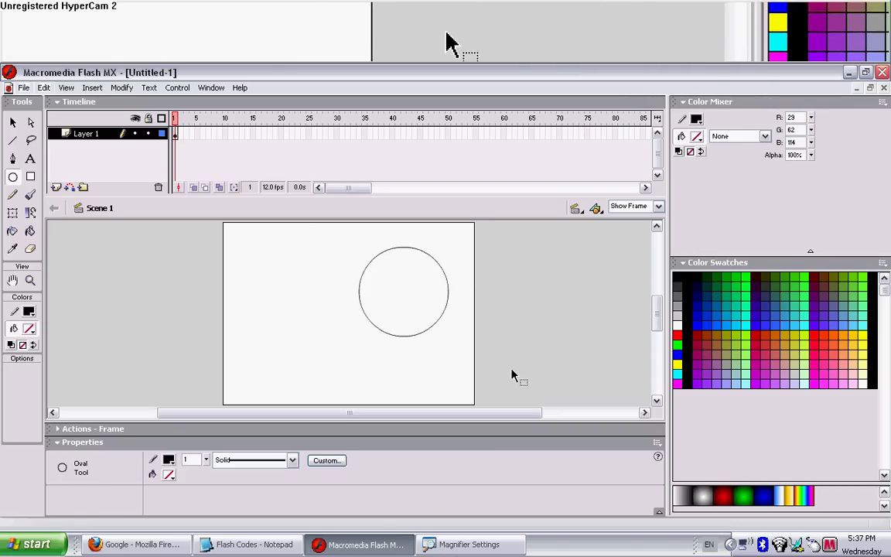
{"action": "left_click_drag", "start_coordinate": [512, 374], "coordinate": [58, 221]}
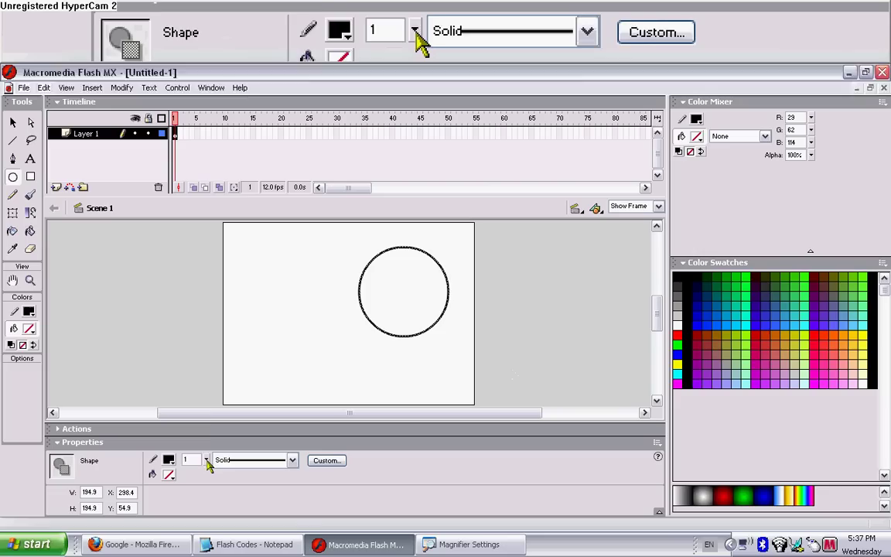
{"action": "left_click_drag", "start_coordinate": [205, 461], "coordinate": [208, 453]}
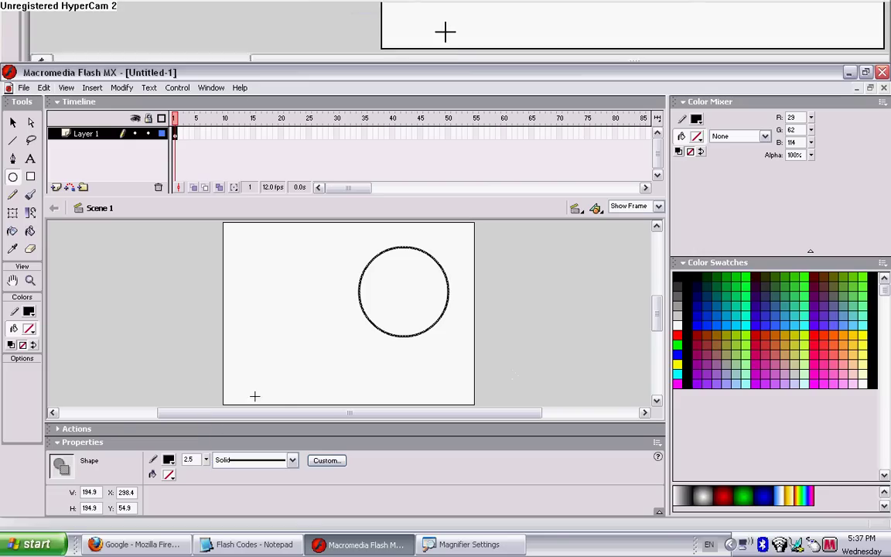
{"action": "left_click", "coordinate": [272, 375]}
- Centre the circle horizontally and vertically on the stage with the Align panel
{"action": "key", "text": "ctrl+a"}
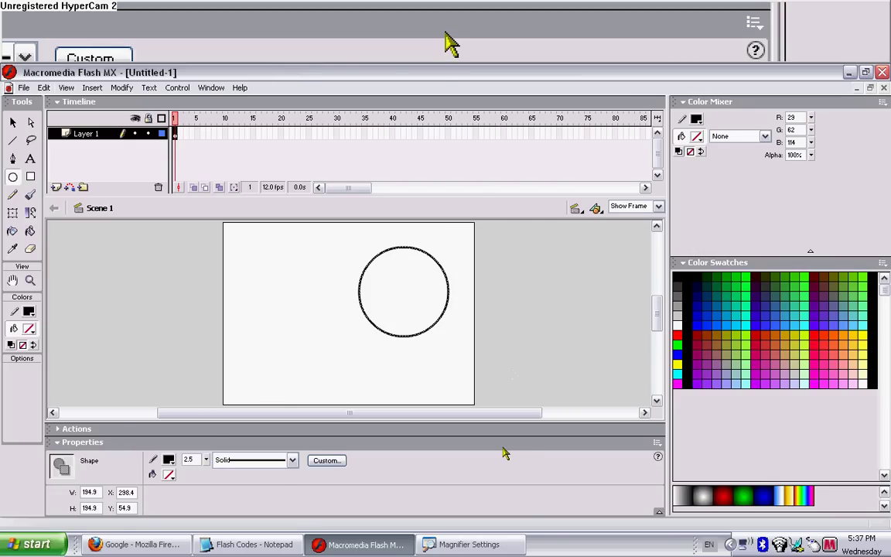
{"action": "key", "text": "ctrl+k"}
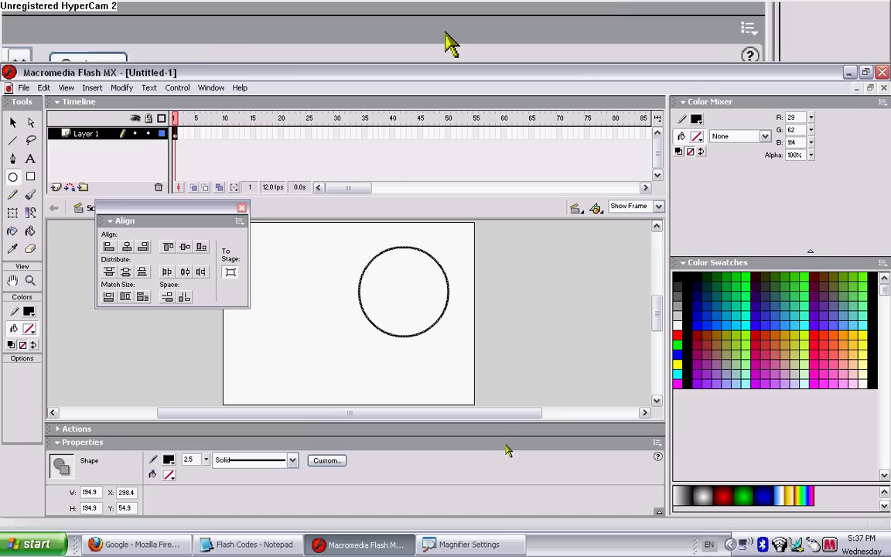
{"action": "left_click", "coordinate": [184, 272]}
{"action": "left_click", "coordinate": [185, 245]}
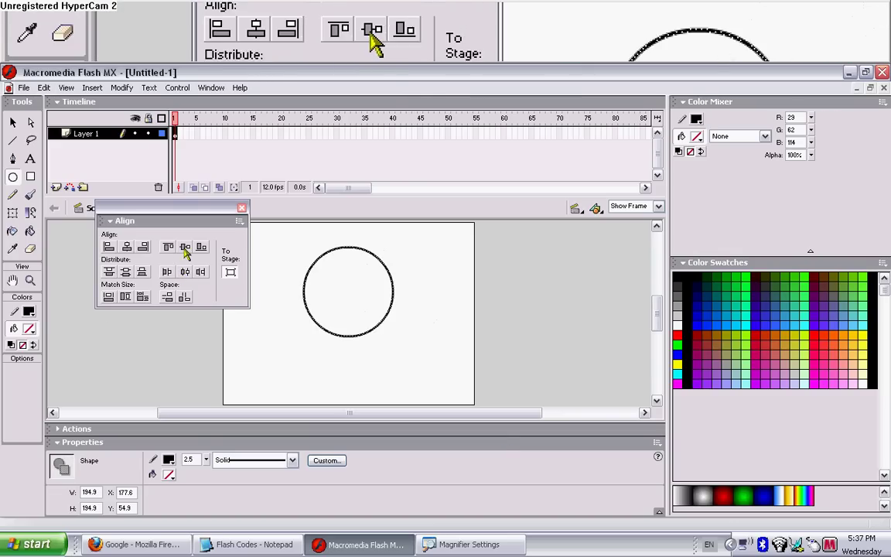
{"action": "left_click_drag", "start_coordinate": [188, 216], "coordinate": [791, 166]}
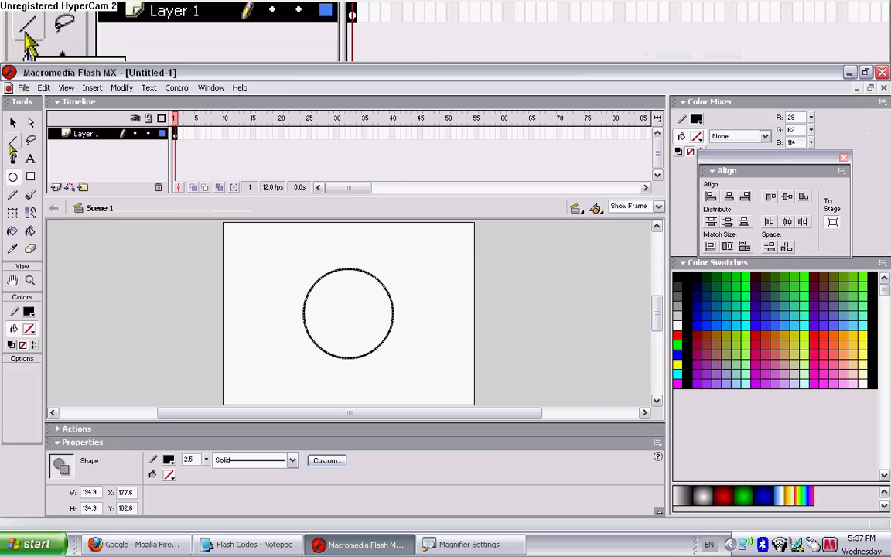
- Draw a rectangle outline enclosing the circle, undoing a misplaced first attempt
{"action": "left_click", "coordinate": [31, 178]}
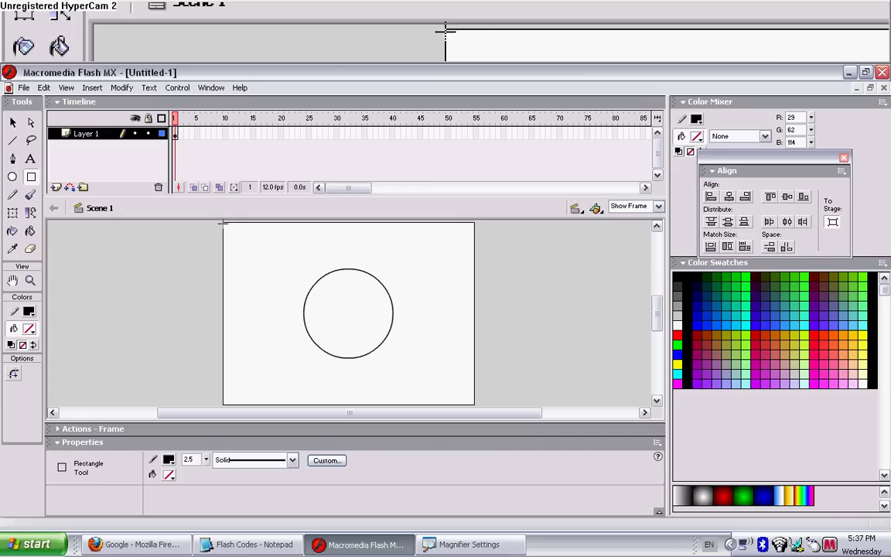
{"action": "left_click_drag", "start_coordinate": [271, 245], "coordinate": [306, 294]}
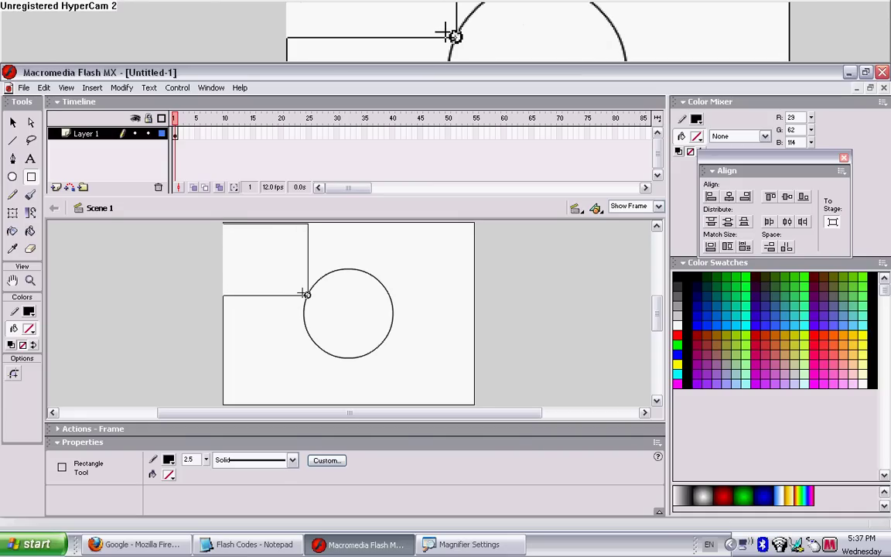
{"action": "key", "text": "ctrl+z"}
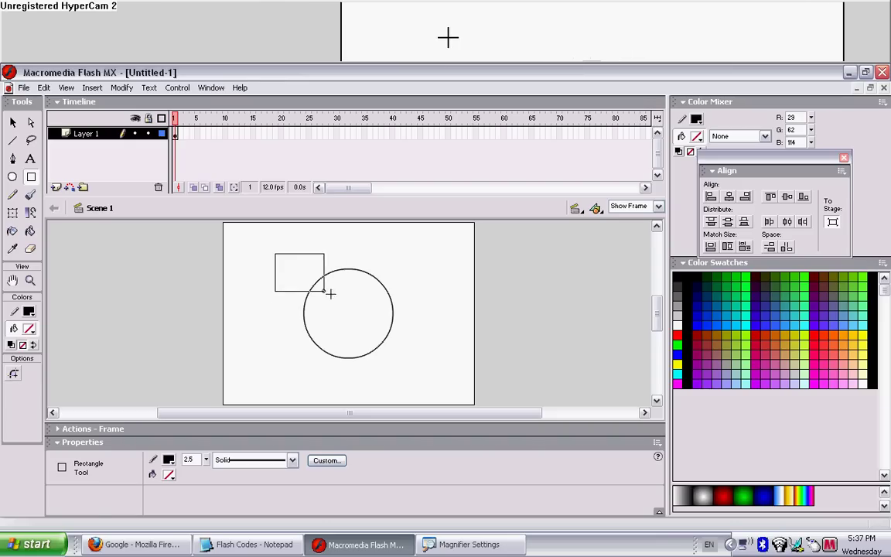
{"action": "left_click_drag", "start_coordinate": [388, 334], "coordinate": [412, 369]}
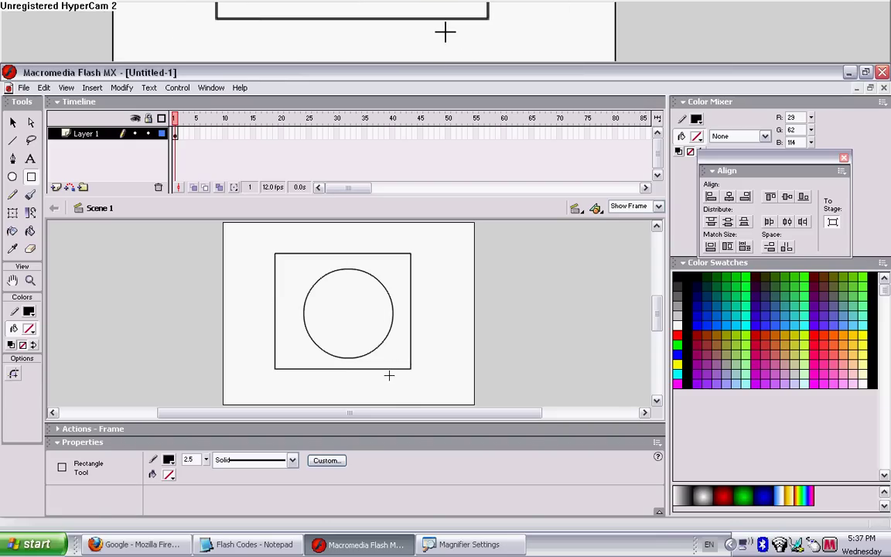
- Select the whole rectangle and centre it horizontally and vertically on the stage
{"action": "double_click", "coordinate": [393, 370]}
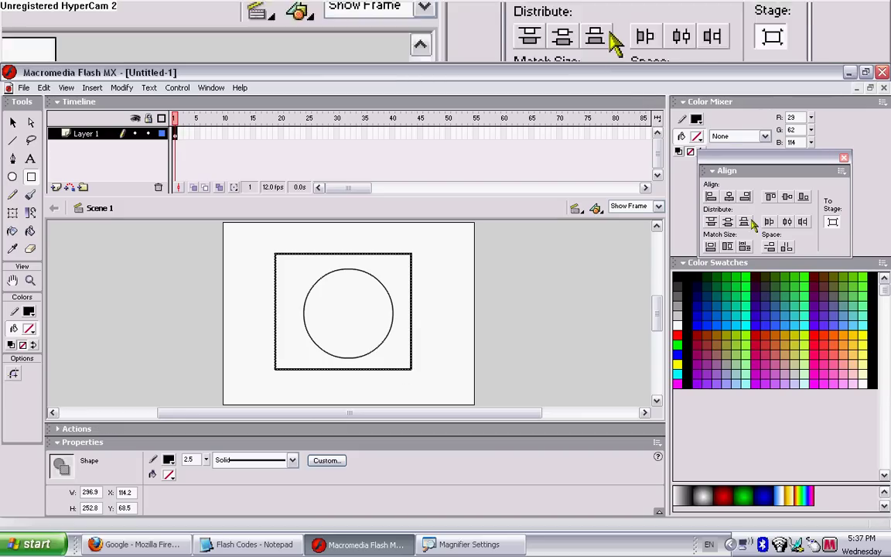
{"action": "left_click", "coordinate": [786, 222]}
{"action": "left_click", "coordinate": [788, 197]}
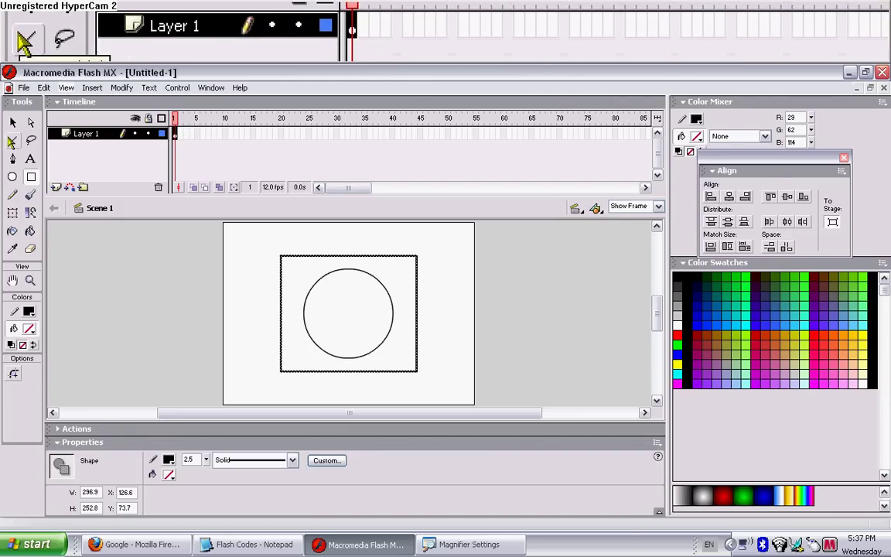
- Draw a vertical line and centre it horizontally through the circle and rectangle
{"action": "left_click", "coordinate": [13, 140]}
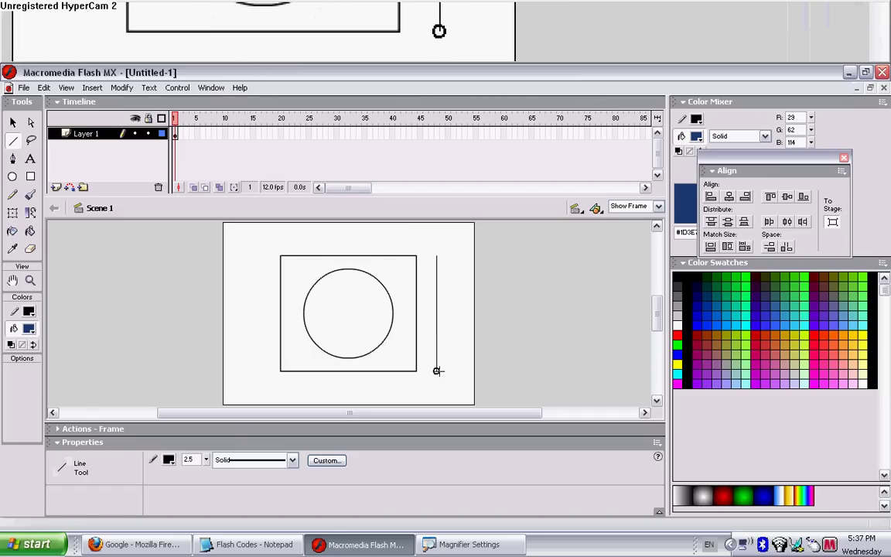
{"action": "left_click_drag", "start_coordinate": [437, 370], "coordinate": [437, 371]}
{"action": "left_click", "coordinate": [438, 323], "text": "ctrl"}
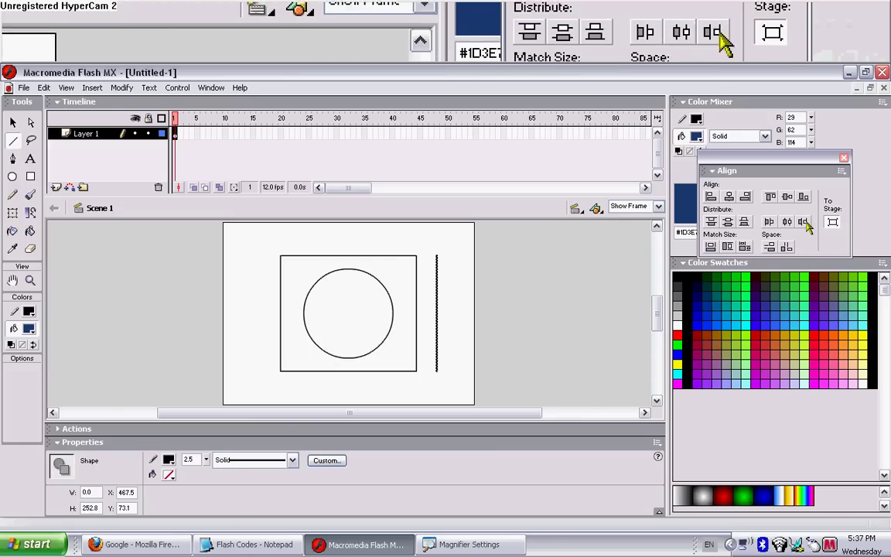
{"action": "left_click", "coordinate": [785, 197]}
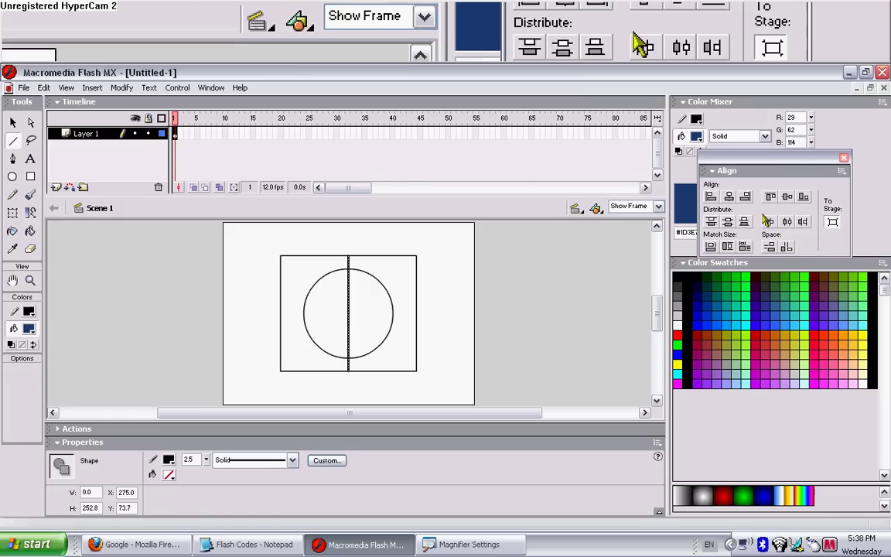
- Rotate the copied line 90° clockwise via Modify > Transform to make the horizontal cross bar
{"action": "left_click", "coordinate": [767, 221]}
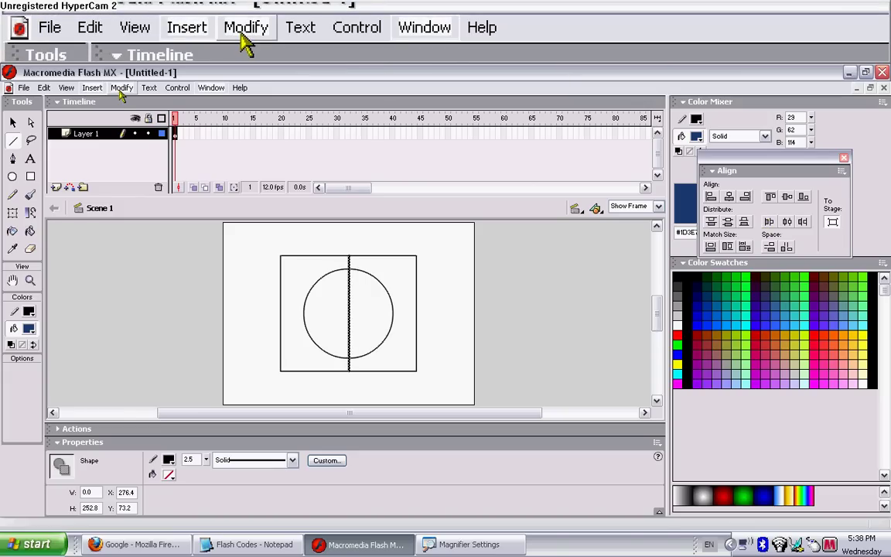
{"action": "left_click", "coordinate": [121, 88]}
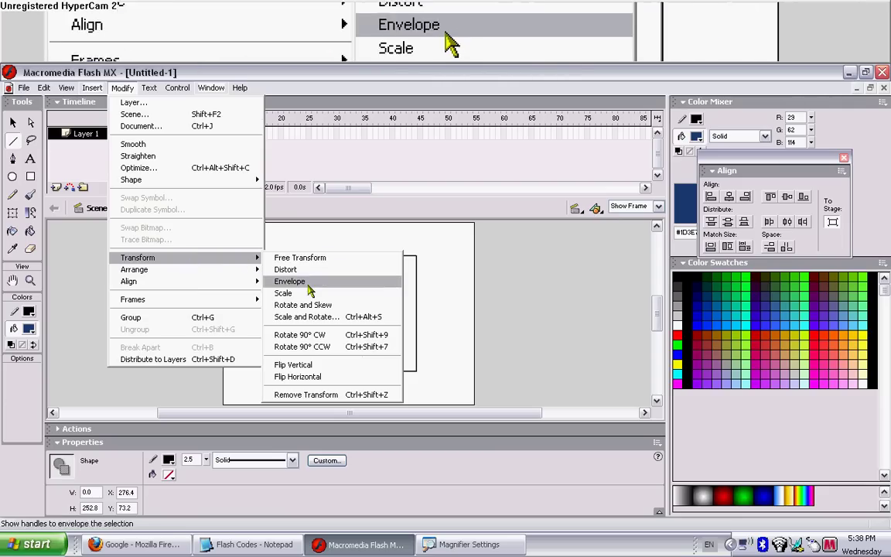
{"action": "mouse_move", "coordinate": [138, 258]}
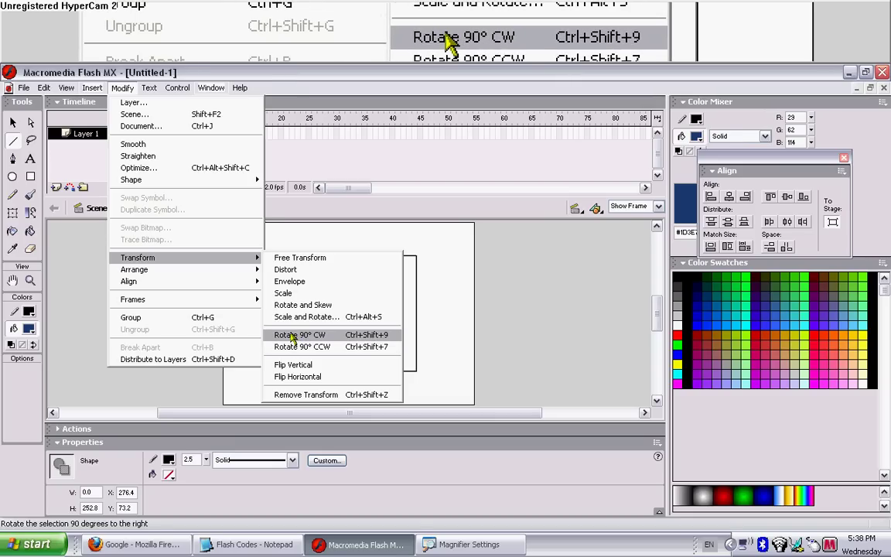
{"action": "left_click", "coordinate": [292, 335]}
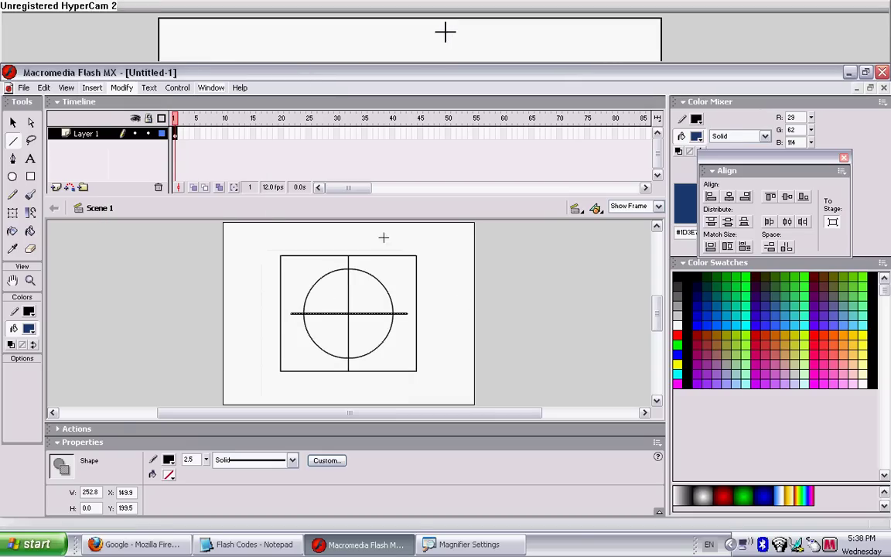
{"action": "left_click", "coordinate": [501, 306]}
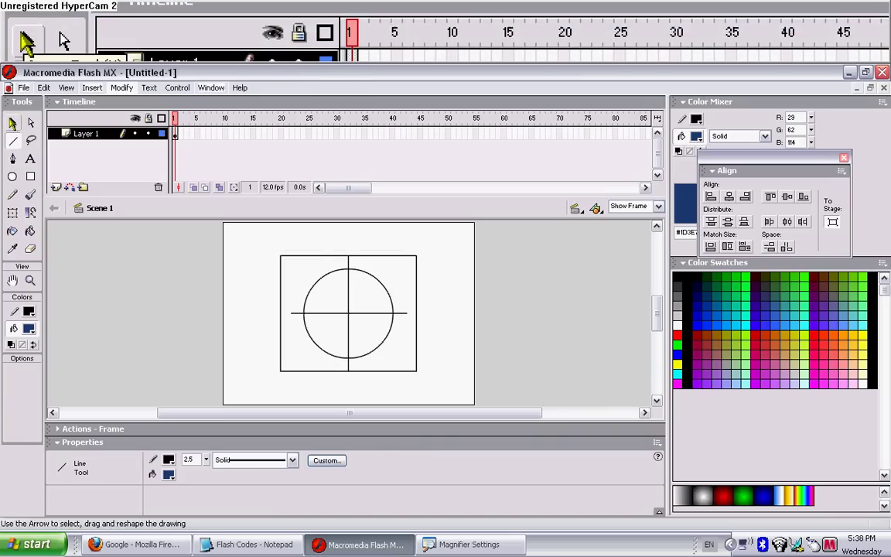
- With the Arrow tool, select every top, bottom and side segment of the rectangle outline
{"action": "left_click", "coordinate": [12, 122]}
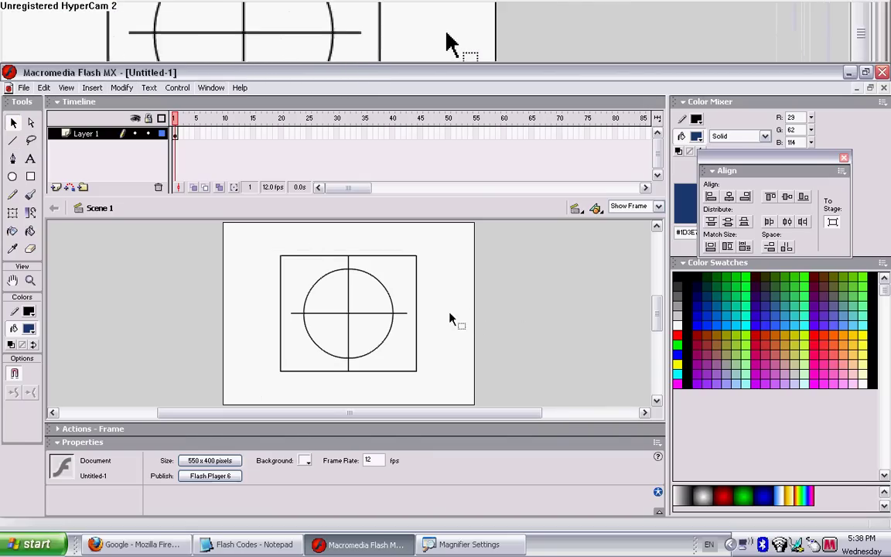
{"action": "double_click", "coordinate": [404, 261]}
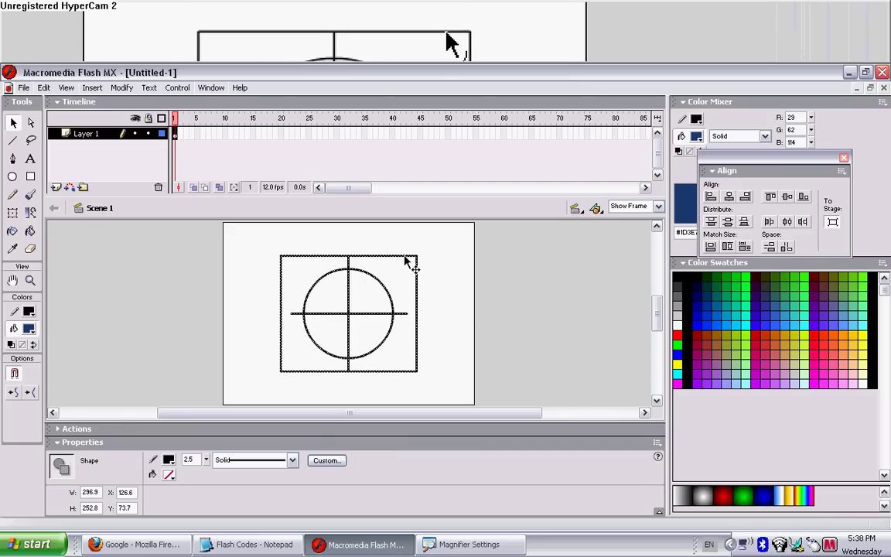
{"action": "left_click", "coordinate": [504, 304]}
{"action": "left_click", "coordinate": [402, 258]}
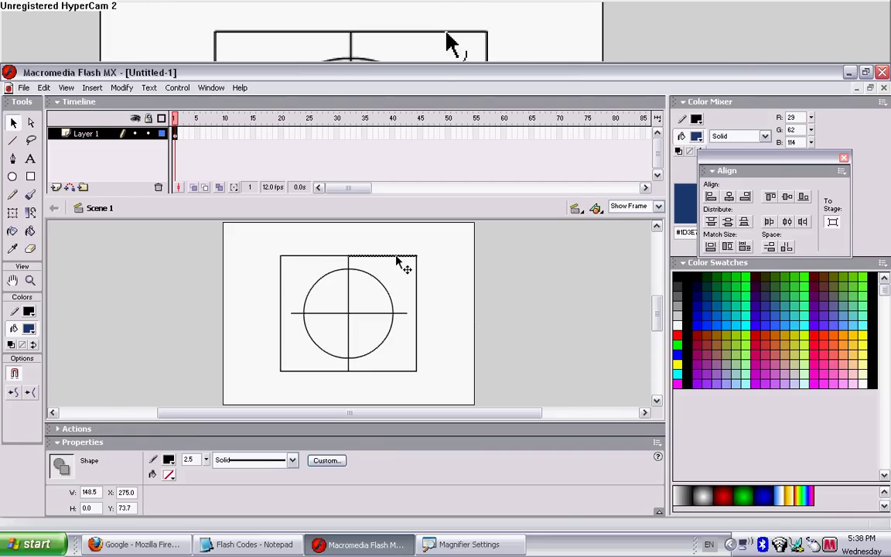
{"action": "left_click", "coordinate": [398, 371], "text": "shift"}
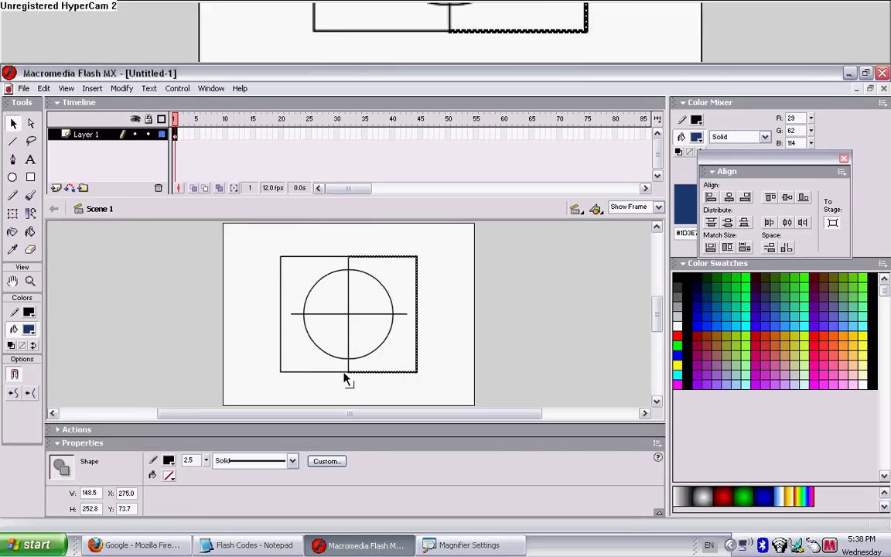
{"action": "left_click", "coordinate": [333, 371], "text": "shift"}
{"action": "left_click", "coordinate": [281, 361], "text": "shift"}
{"action": "left_click", "coordinate": [305, 256], "text": "shift"}
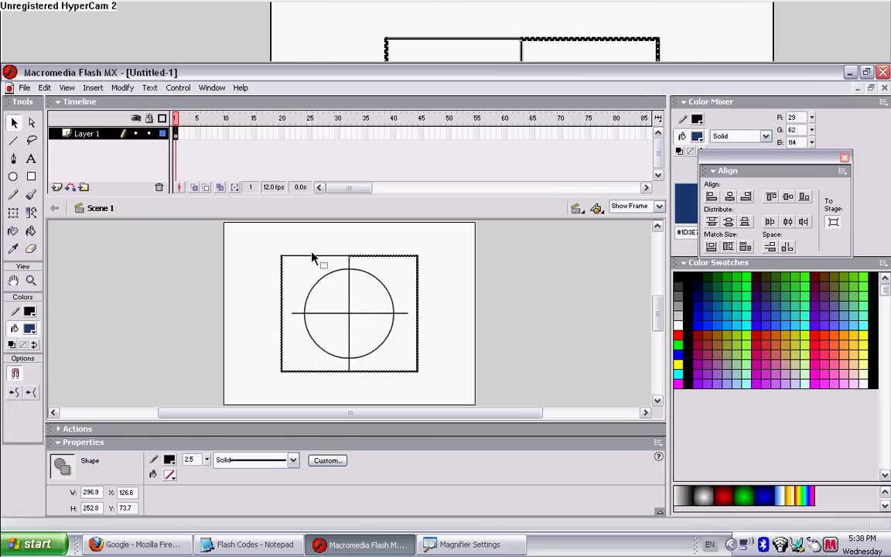
{"action": "left_click", "coordinate": [313, 256], "text": "shift"}
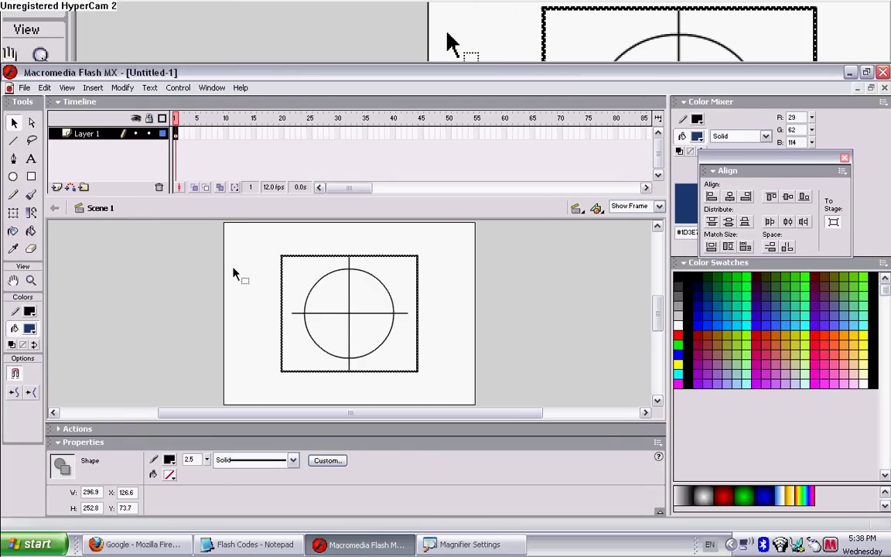
- Delete the rectangle outline and draw a small circle with the Oval tool
{"action": "key", "text": "Delete"}
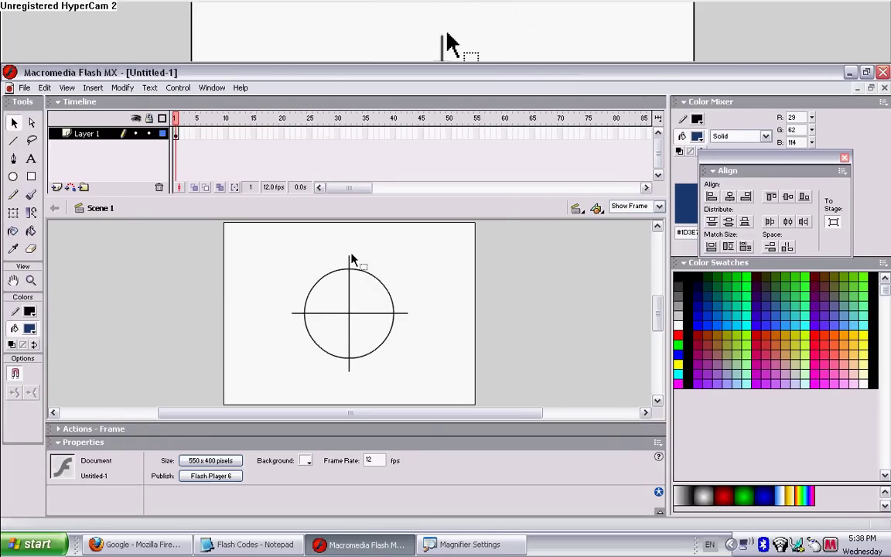
{"action": "left_click", "coordinate": [13, 176]}
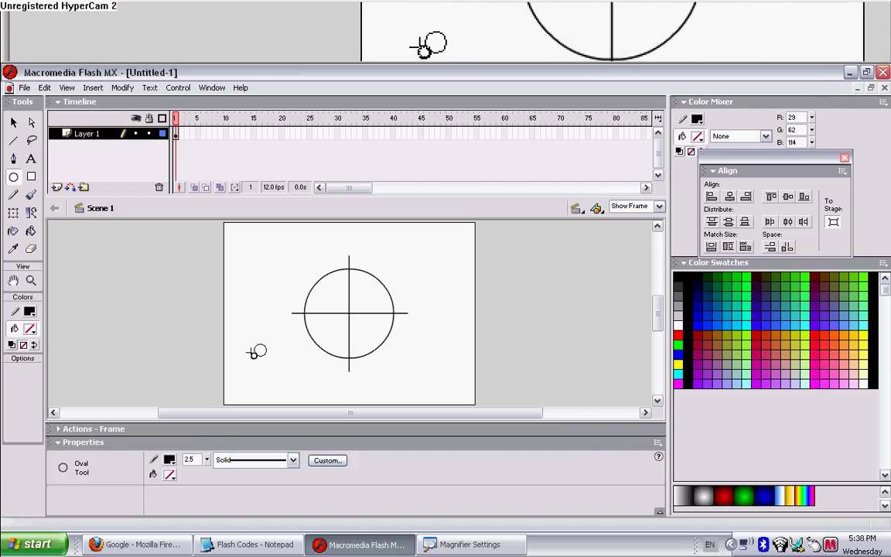
{"action": "left_click_drag", "start_coordinate": [239, 329], "coordinate": [280, 381]}
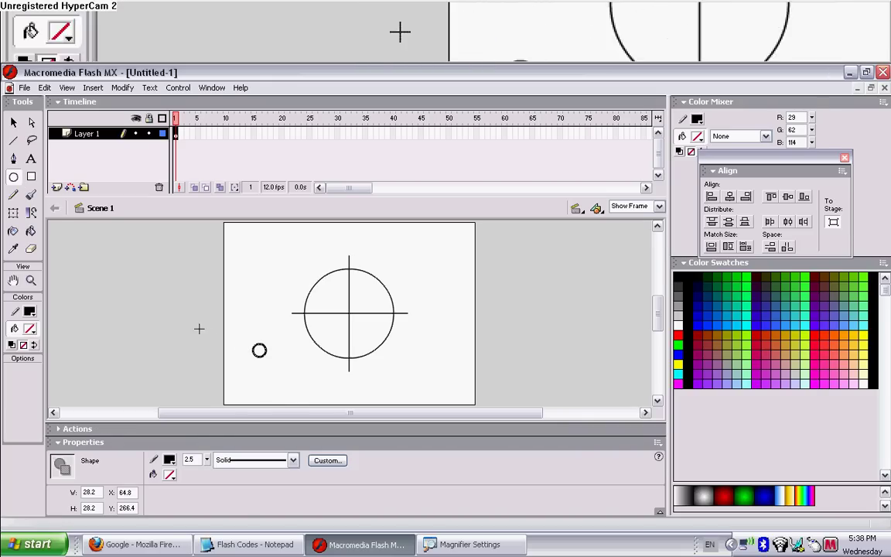
- Centre the small circle horizontally and vertically where the cross lines meet, then reselect it
{"action": "left_click", "coordinate": [788, 221]}
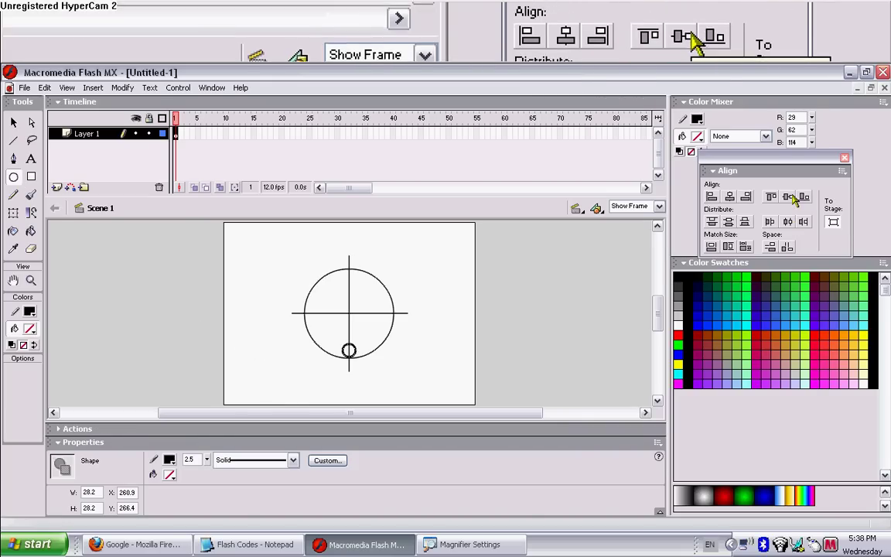
{"action": "left_click", "coordinate": [789, 197]}
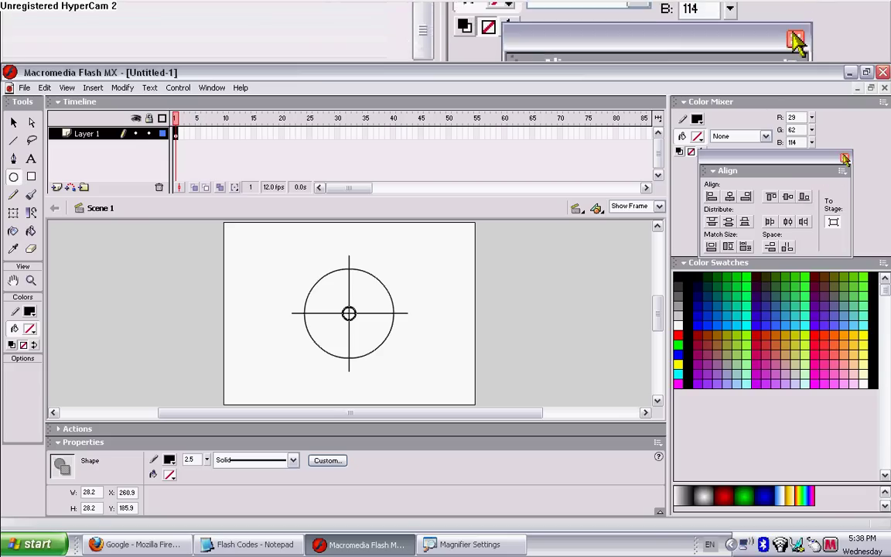
{"action": "left_click", "coordinate": [844, 159]}
{"action": "left_click", "coordinate": [13, 122]}
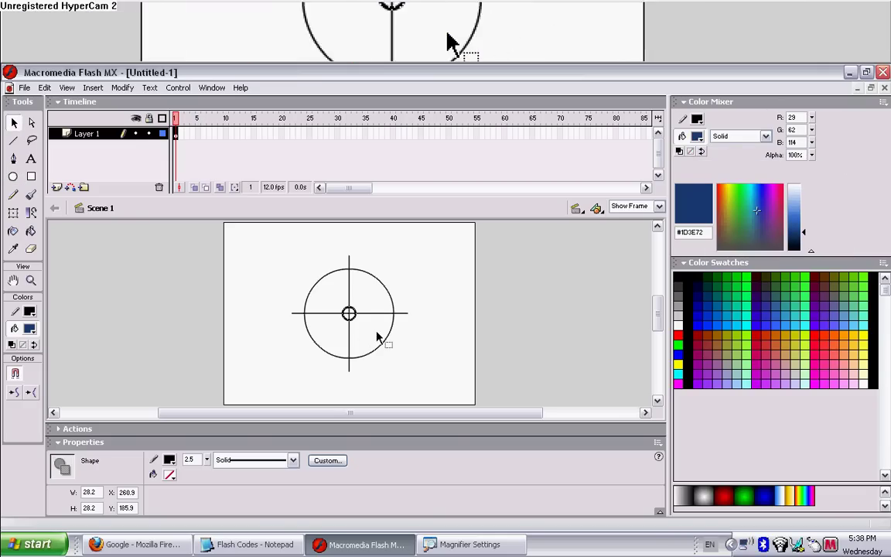
{"action": "left_click", "coordinate": [414, 282]}
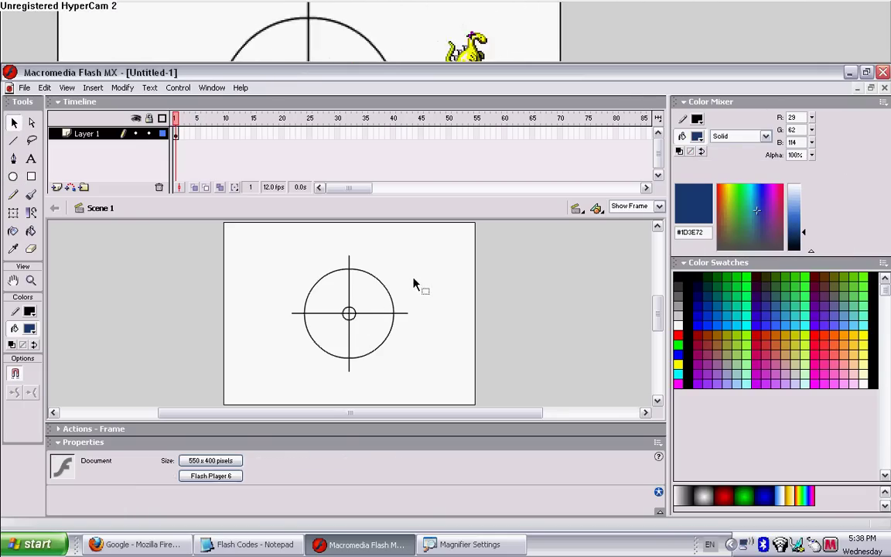
{"action": "left_click", "coordinate": [349, 315]}
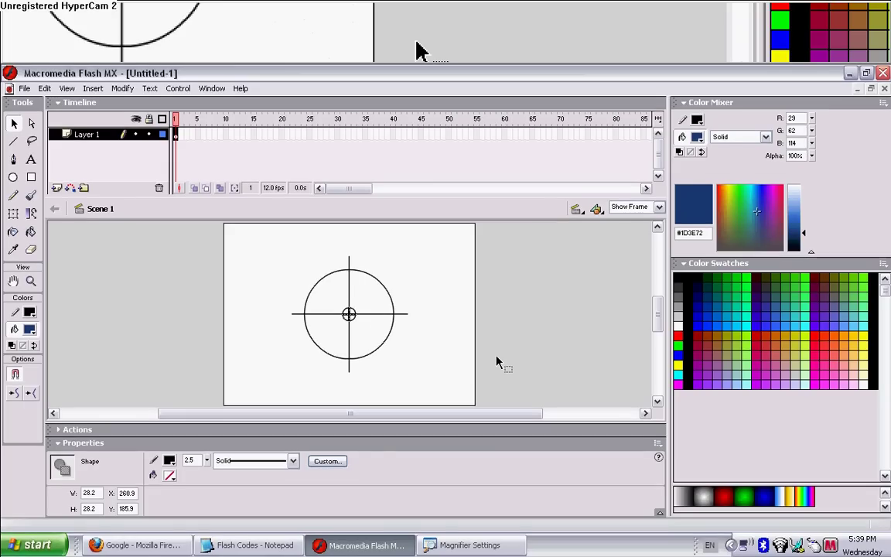
{"action": "left_click", "coordinate": [495, 360]}
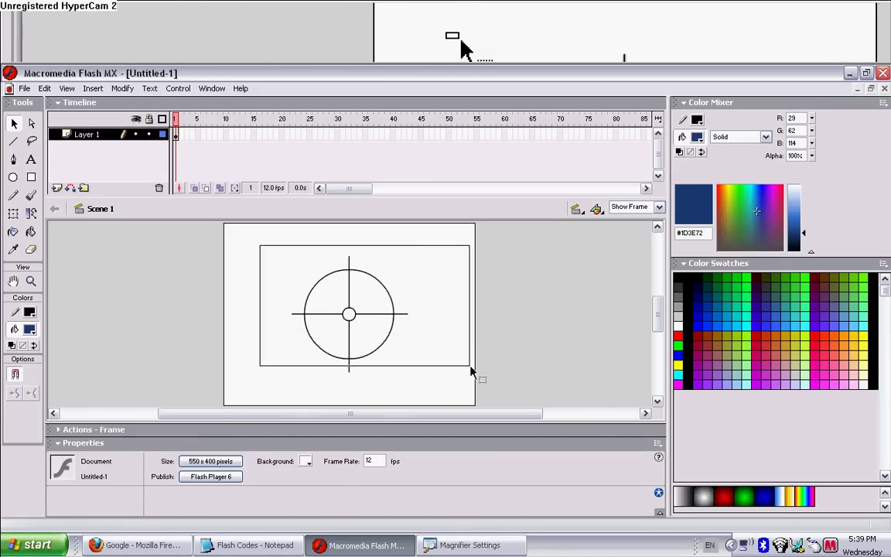
{"action": "left_click_drag", "start_coordinate": [260, 246], "coordinate": [470, 371]}
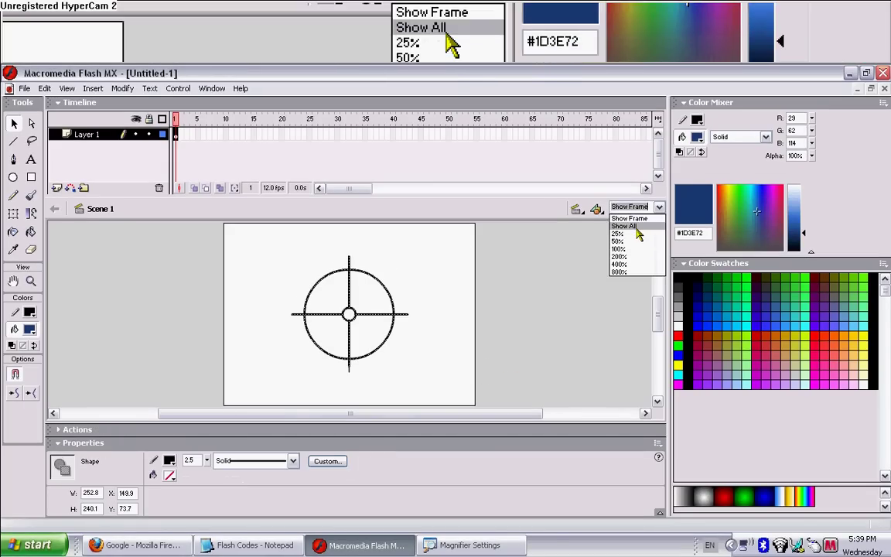
{"action": "left_click", "coordinate": [624, 226]}
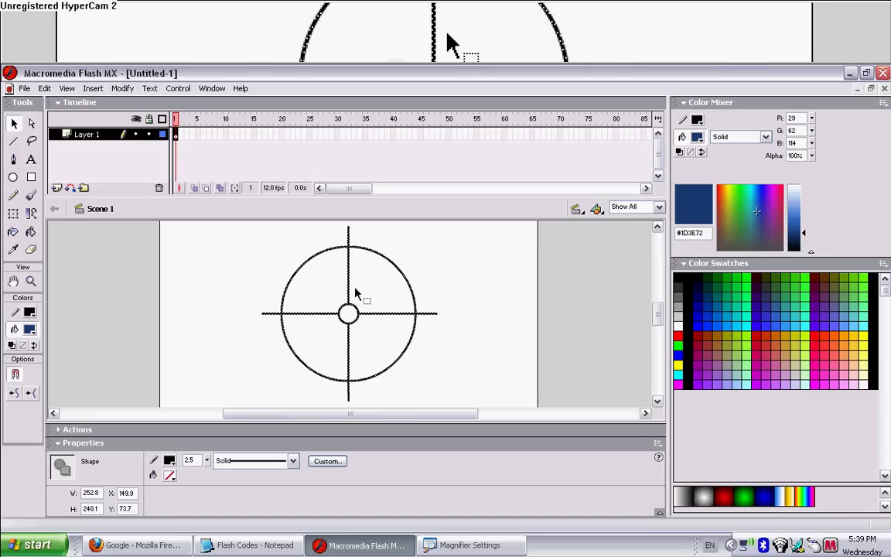
{"action": "left_click", "coordinate": [478, 294]}
{"action": "double_click", "coordinate": [415, 298]}
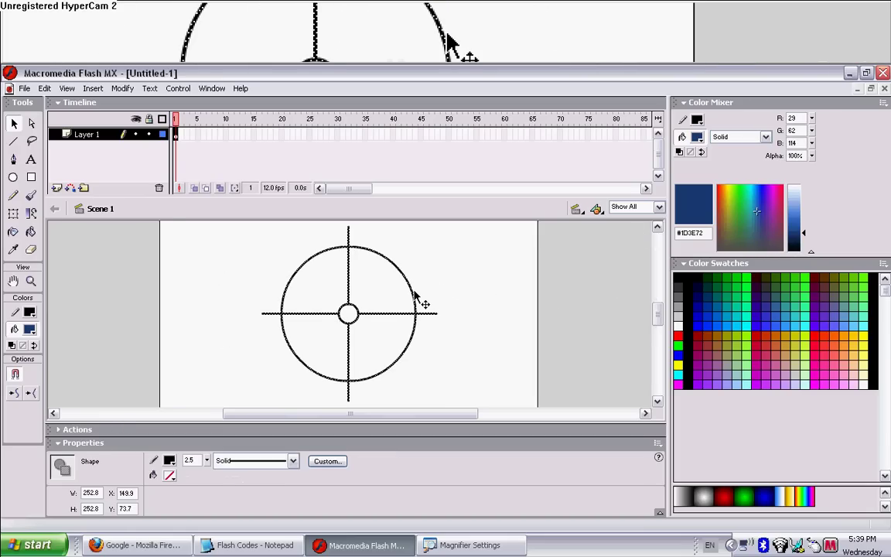
{"action": "left_click", "coordinate": [292, 546]}
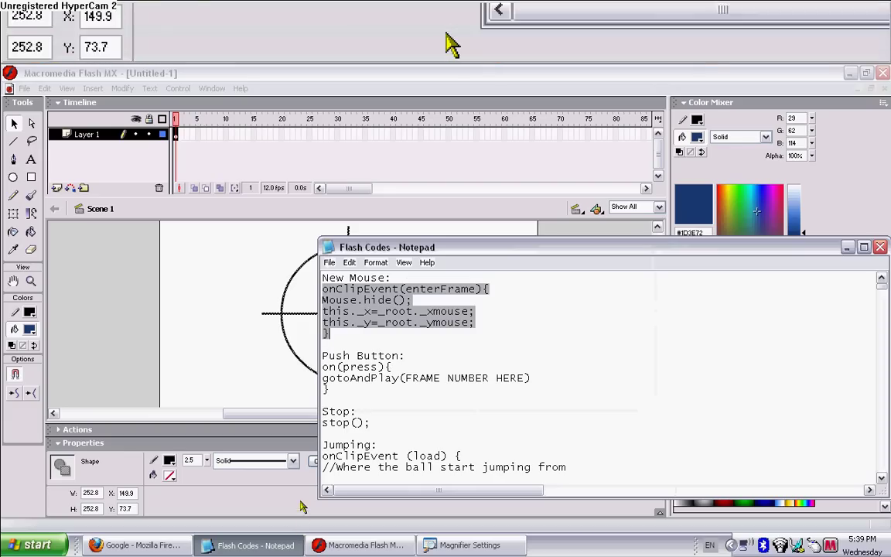
{"action": "left_click", "coordinate": [216, 292]}
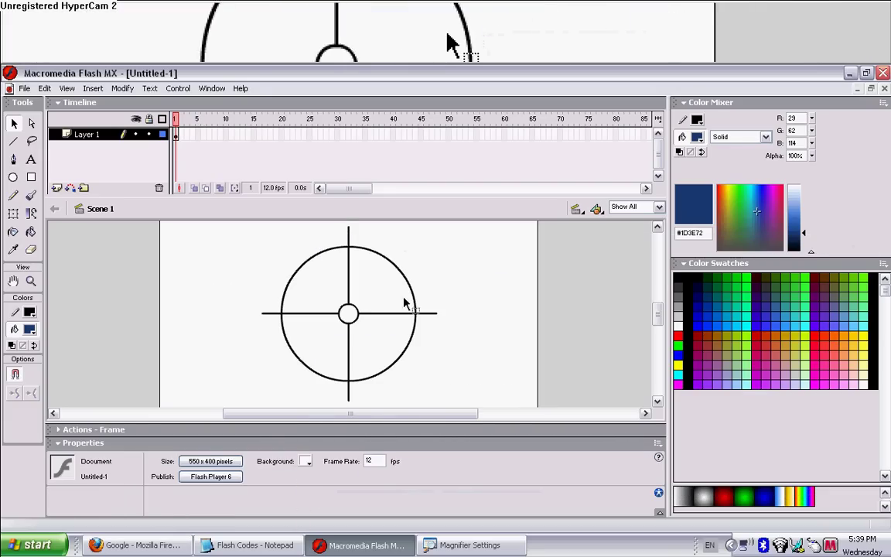
{"action": "double_click", "coordinate": [348, 294]}
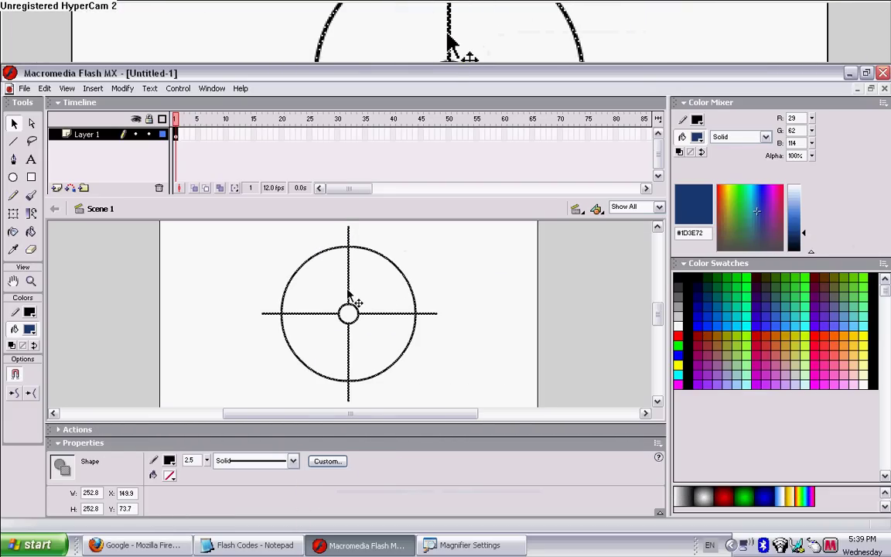
- Convert the crosshair drawing into a movie clip symbol named 'Crooshair'
{"action": "key", "text": "F8"}
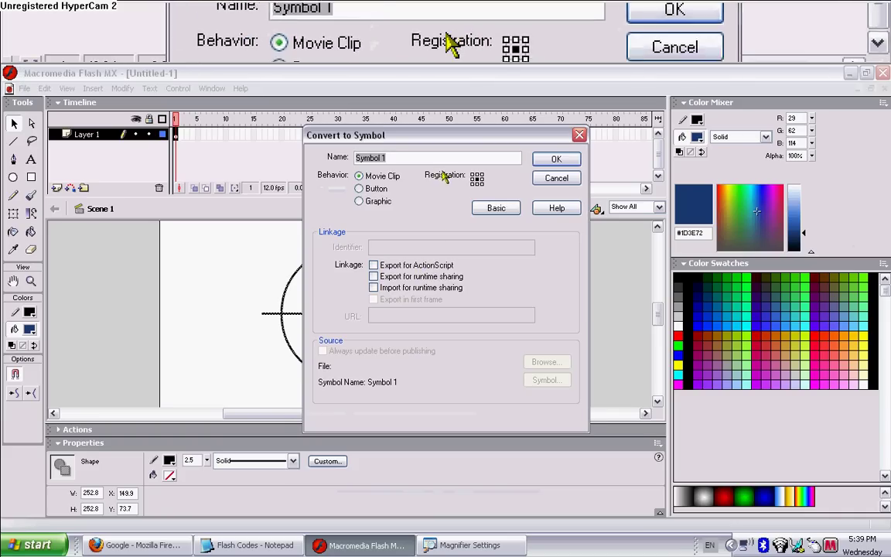
{"action": "type", "text": "Cr"}
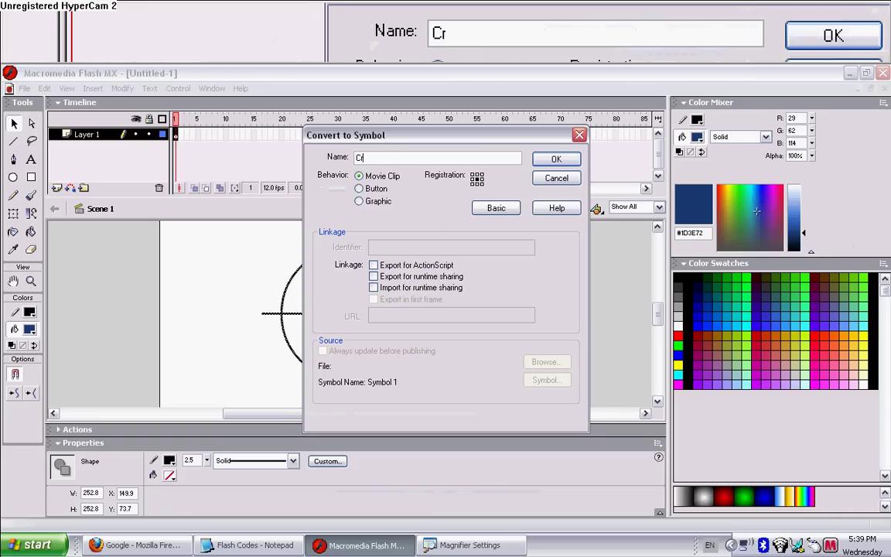
{"action": "type", "text": "ooshai"}
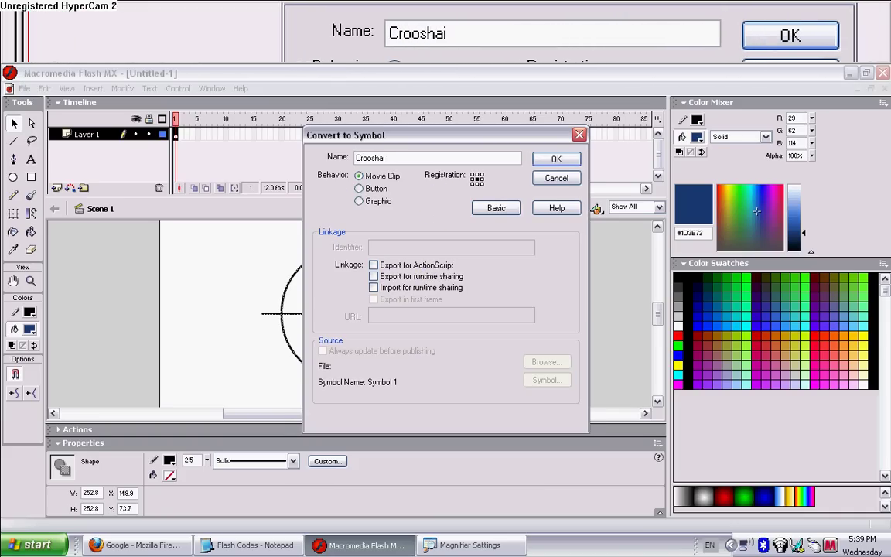
{"action": "type", "text": "r"}
{"action": "key", "text": "Return"}
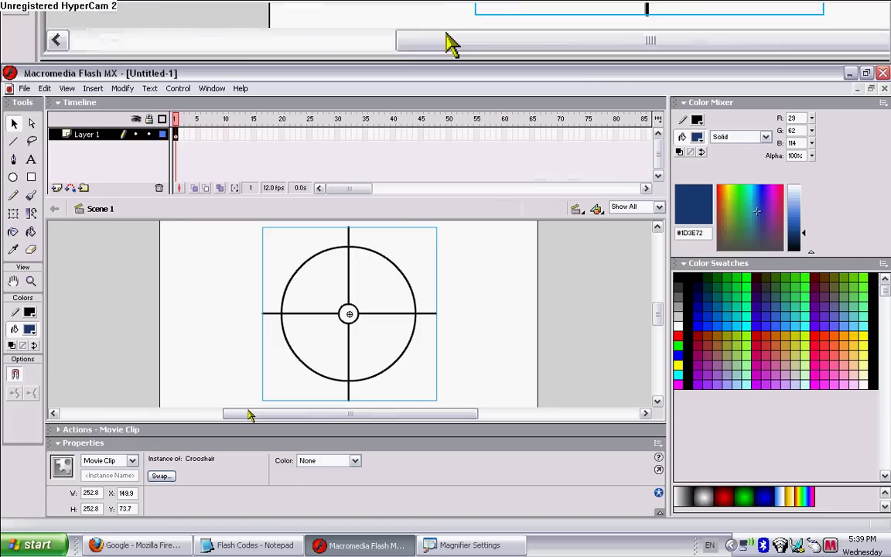
- Paste the onClipEvent mouse-following script into the clip's Actions and test the movie
{"action": "key", "text": "F9"}
{"action": "type", "text": "onClipEvent(enterFrame){ Mouse.hide(); this._x=_root._xmouse; this._y=_root._ymouse; }"}
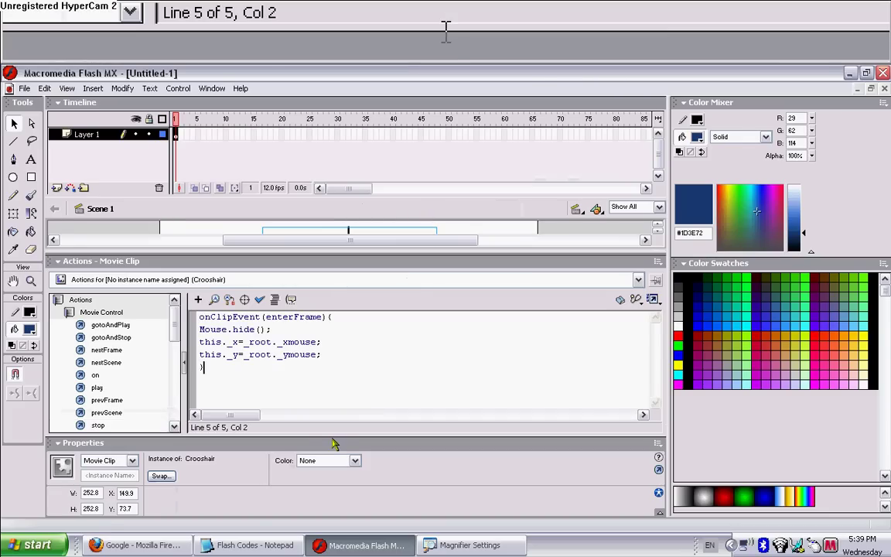
{"action": "key", "text": "ctrl+Return"}
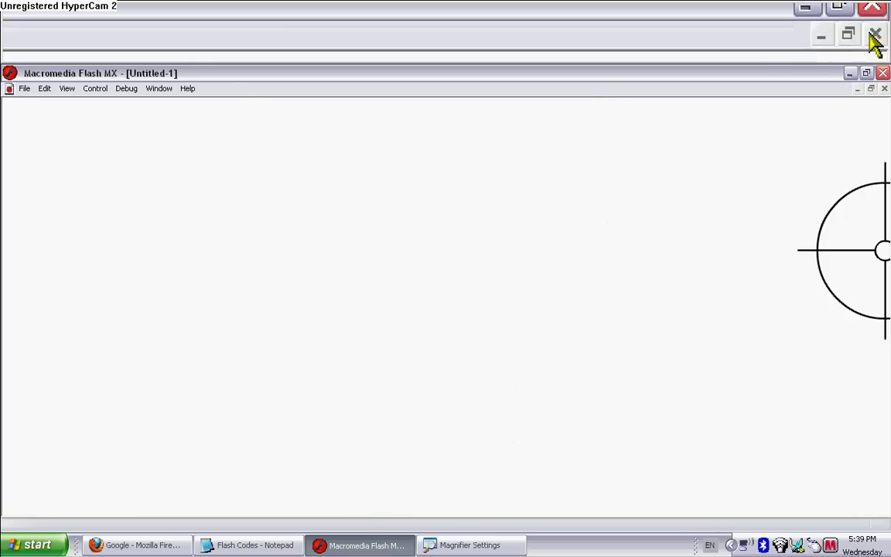
- Close the Test Movie window and collapse the Actions panel
{"action": "left_click", "coordinate": [884, 89]}
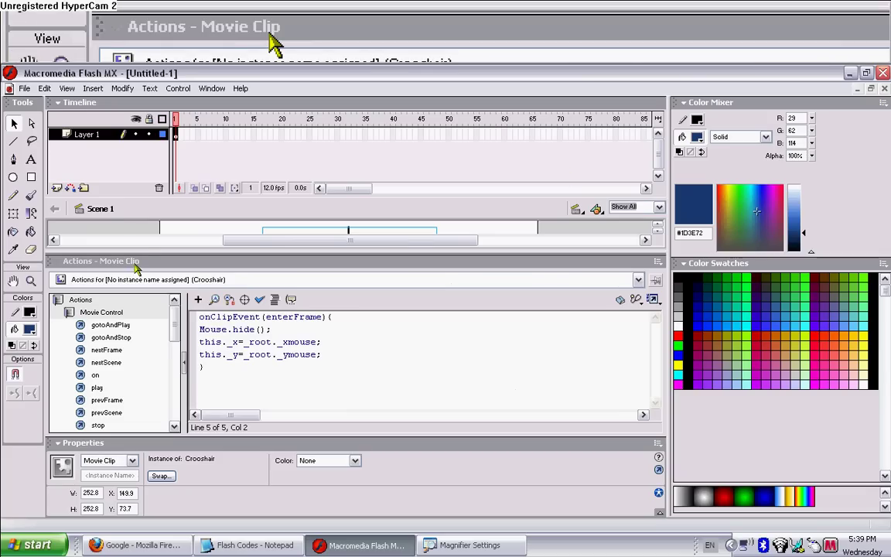
{"action": "left_click", "coordinate": [133, 260]}
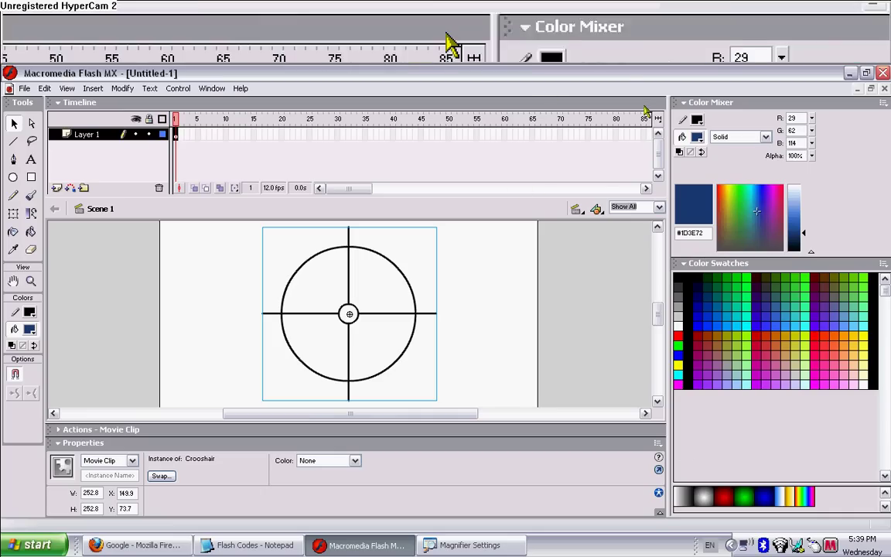
{"action": "left_click", "coordinate": [659, 207]}
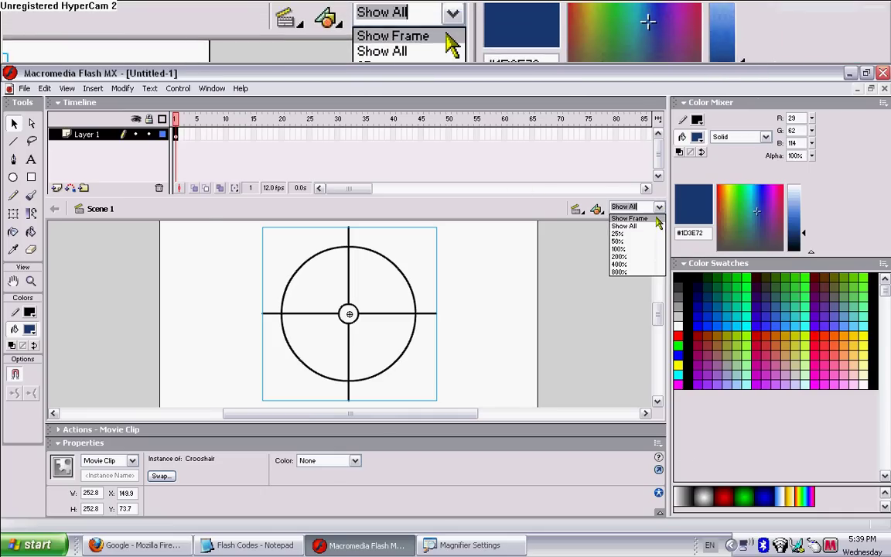
{"action": "left_click", "coordinate": [627, 215]}
{"action": "left_click_drag", "start_coordinate": [561, 275], "coordinate": [75, 363]}
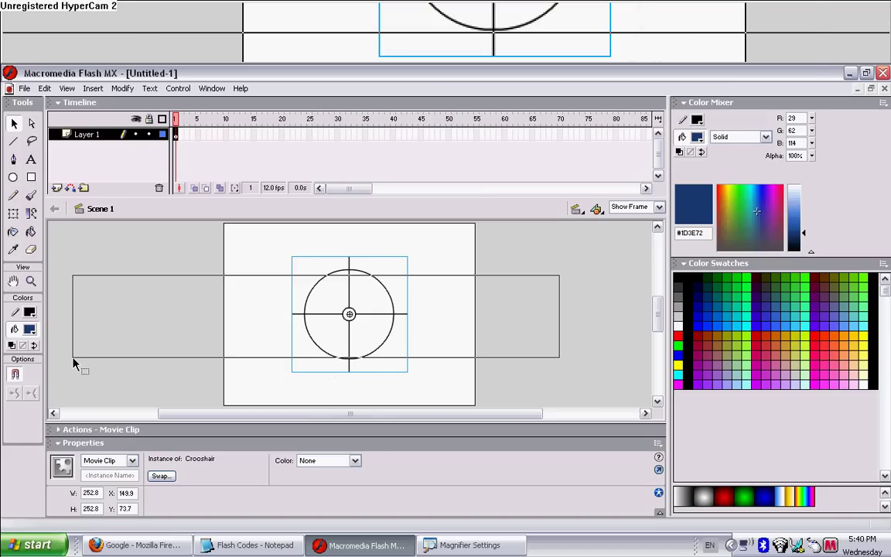
{"action": "left_click", "coordinate": [75, 363]}
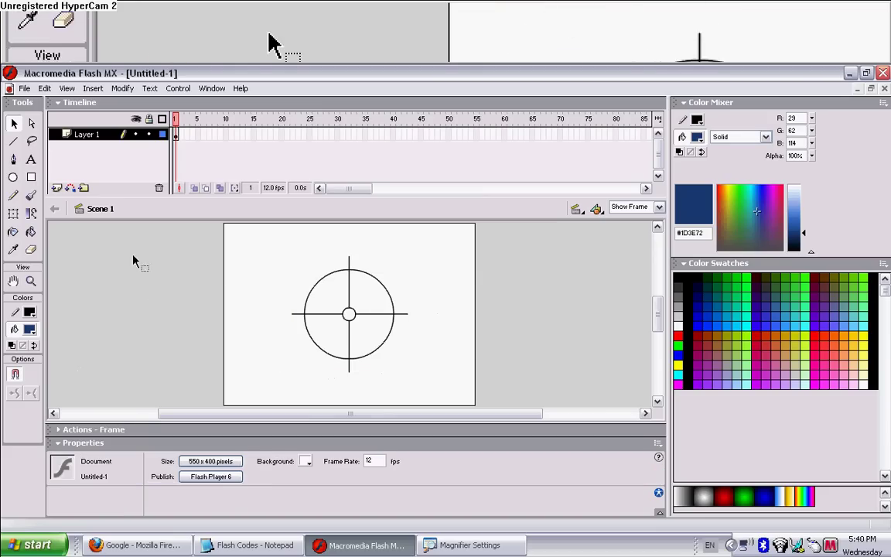
{"action": "left_click_drag", "start_coordinate": [115, 270], "coordinate": [631, 360]}
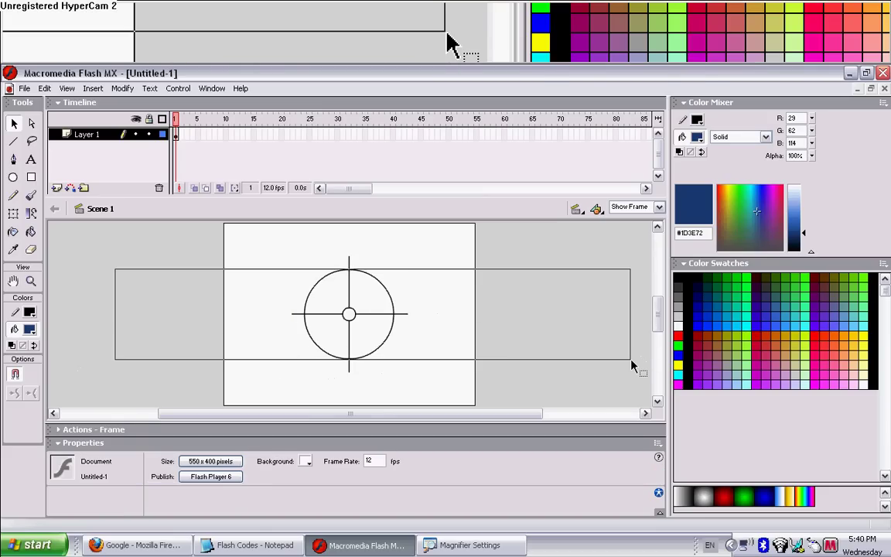
{"action": "mouse_move", "coordinate": [631, 361]}
{"action": "left_mouse_down"}
{"action": "mouse_move", "coordinate": [159, 272]}
{"action": "mouse_move", "coordinate": [107, 271]}
{"action": "left_mouse_up"}
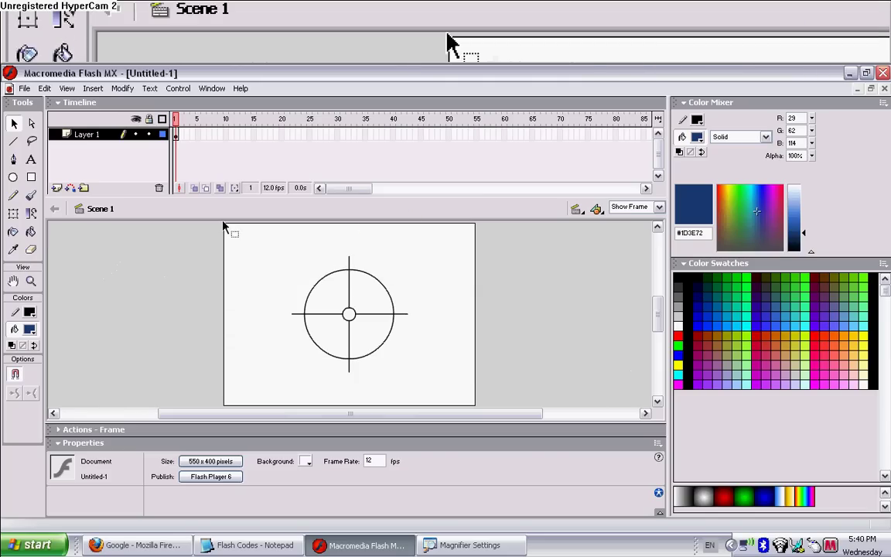
{"action": "left_click_drag", "start_coordinate": [123, 261], "coordinate": [539, 364]}
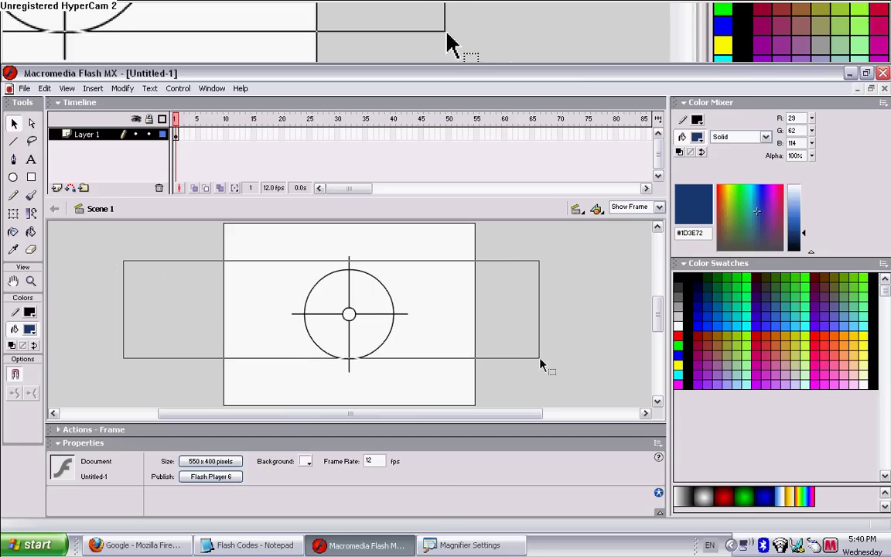
{"action": "mouse_move", "coordinate": [538, 363]}
{"action": "left_mouse_down"}
{"action": "mouse_move", "coordinate": [171, 273]}
{"action": "mouse_move", "coordinate": [306, 275]}
{"action": "left_mouse_up"}
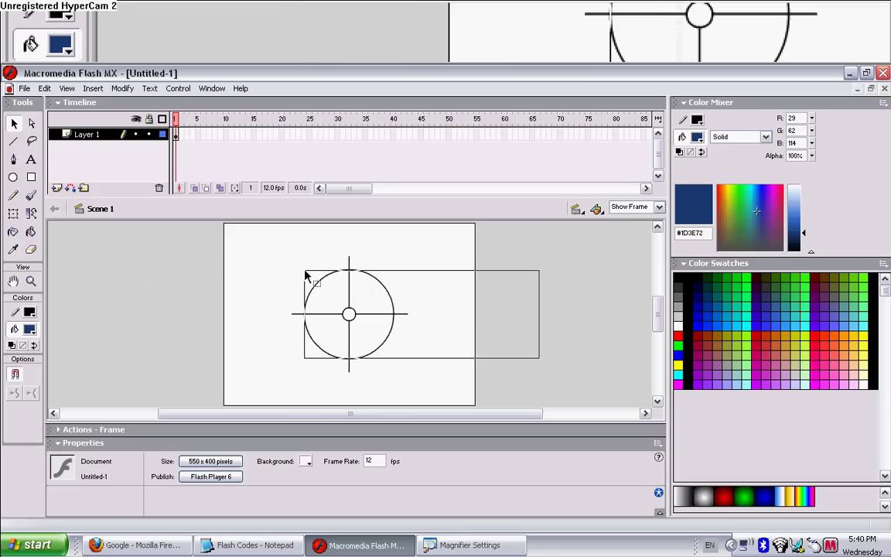
{"action": "left_click_drag", "start_coordinate": [306, 274], "coordinate": [304, 274]}
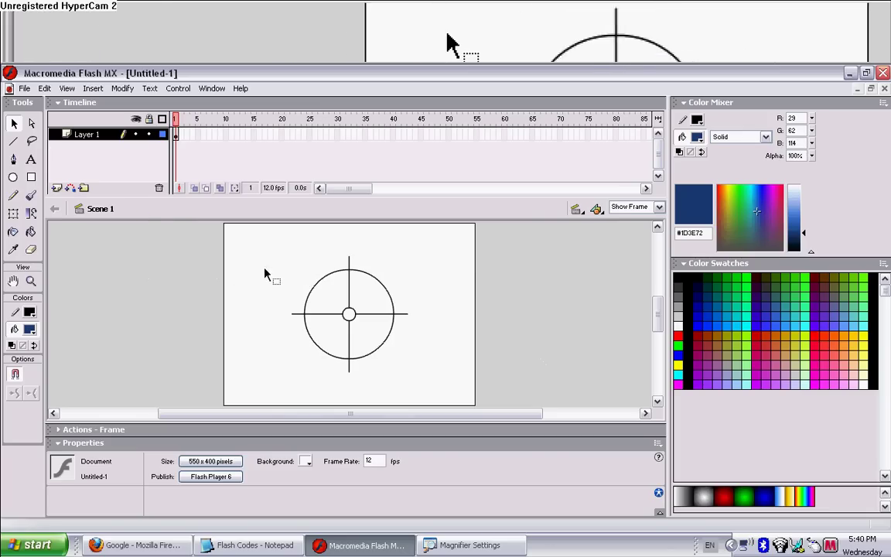